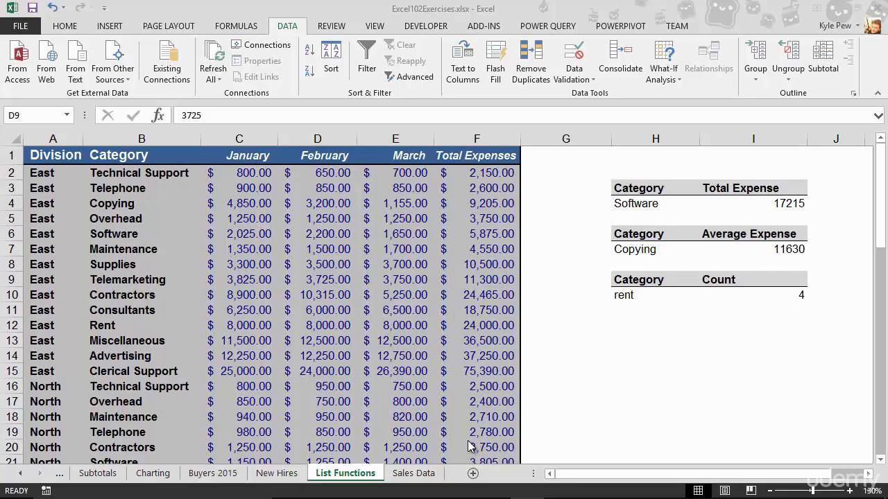
Step: Enter a SUM formula in cell H1 that totals the Total Expenses values in F2:F59
{"action": "left_click", "coordinate": [639, 155]}
{"action": "left_click", "coordinate": [639, 153]}
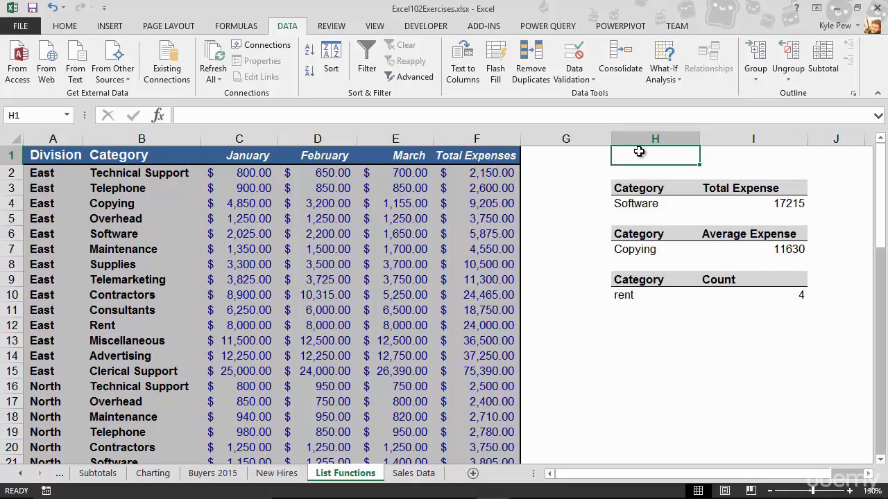
{"action": "type", "text": "=sum"}
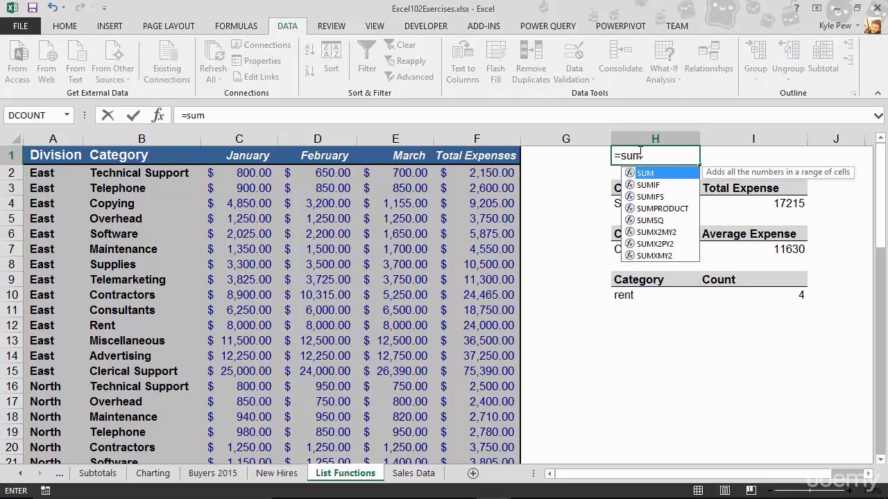
{"action": "type", "text": "("}
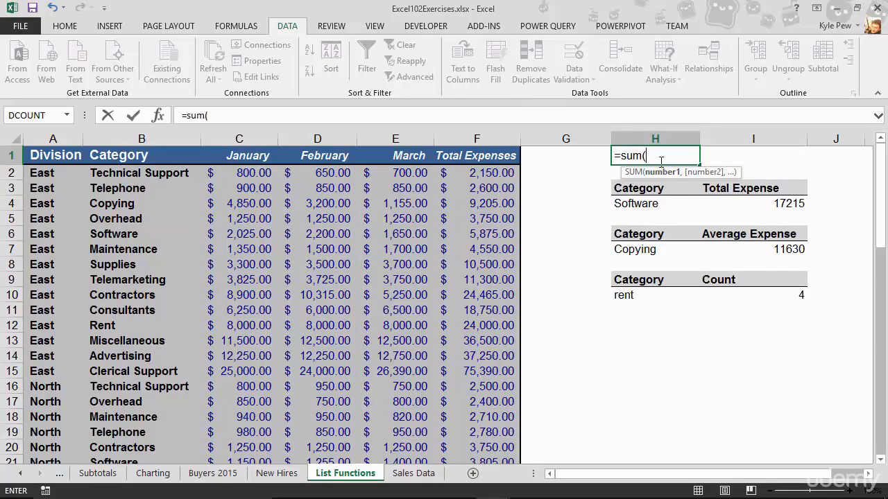
{"action": "left_click", "coordinate": [485, 169]}
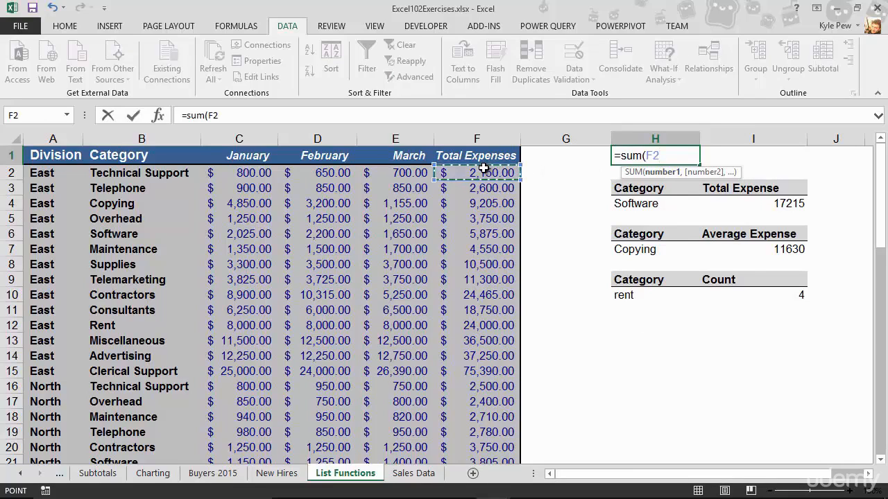
{"action": "key", "text": "ctrl+shift+Down"}
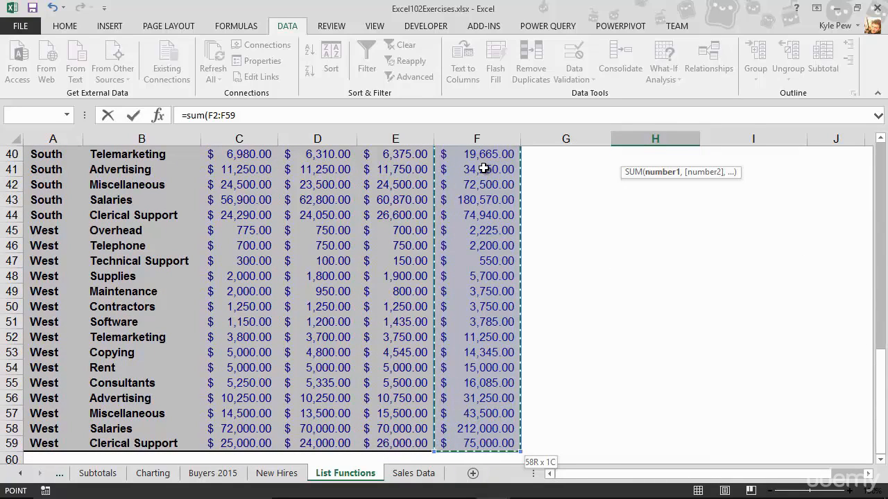
{"action": "key", "text": "Return"}
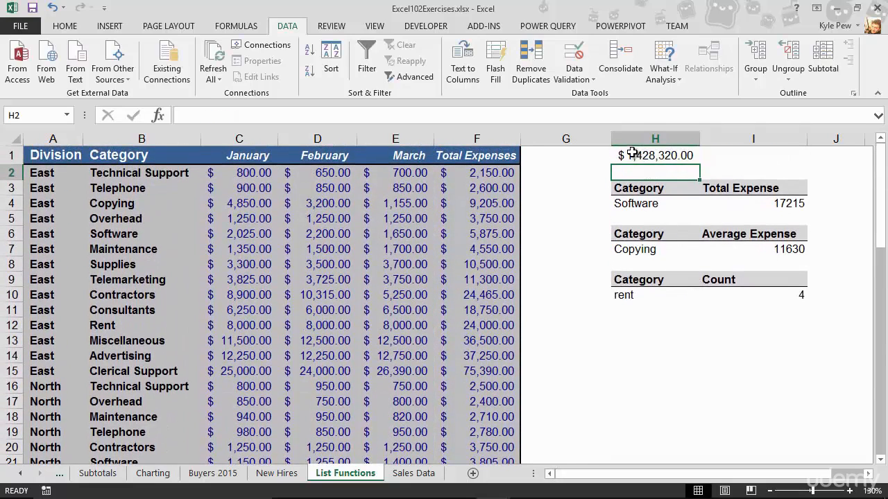
{"action": "left_click", "coordinate": [690, 156]}
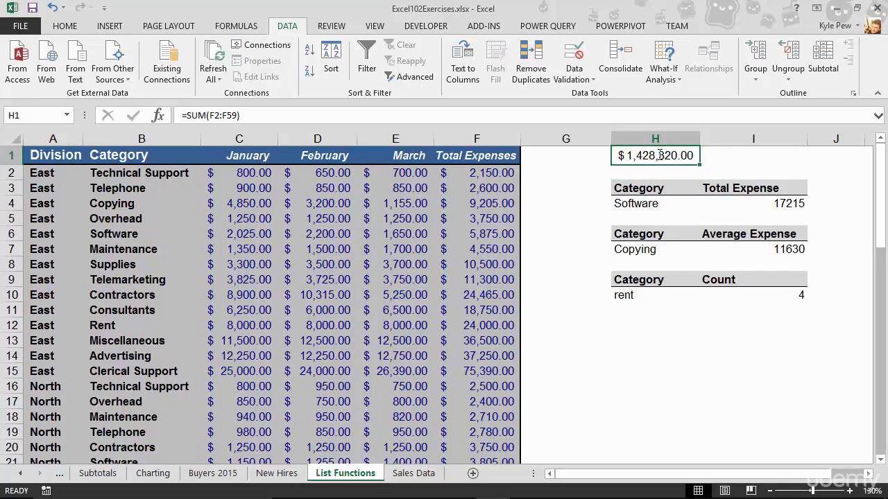
{"action": "double_click", "coordinate": [694, 156]}
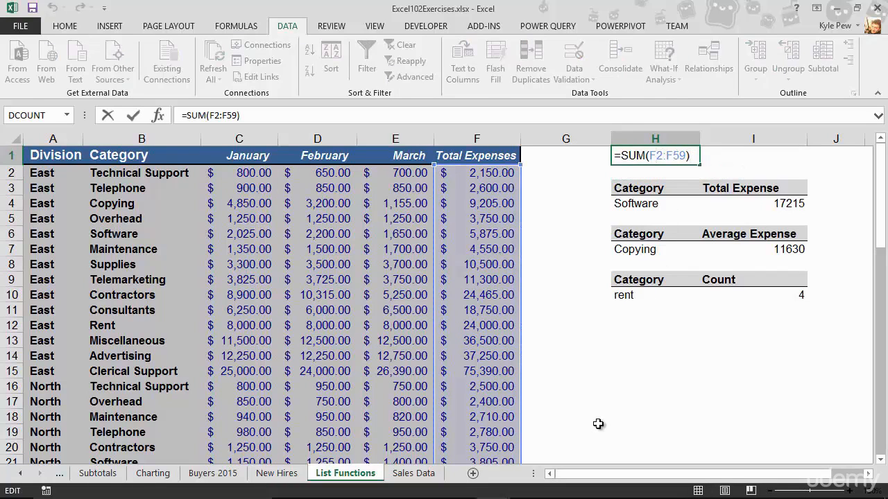
{"action": "key", "text": "Return"}
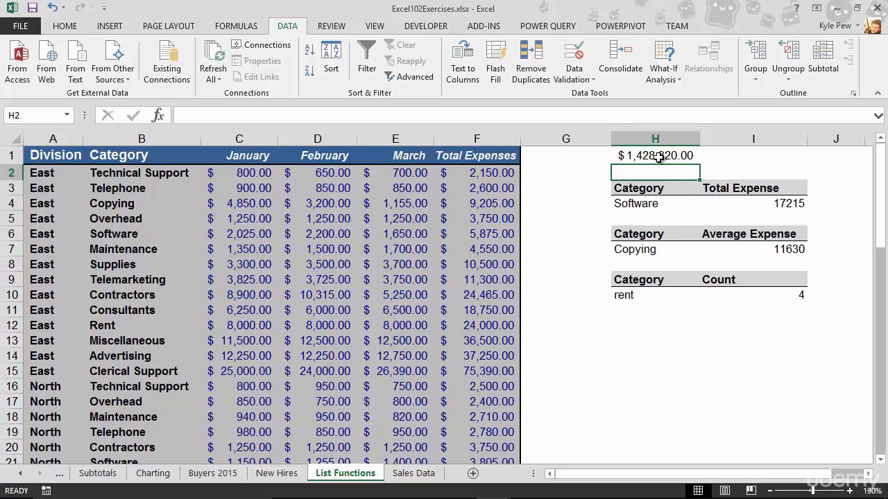
Step: Search for the subtotal function and insert SUBTOTAL into cell I1
{"action": "left_click", "coordinate": [745, 154]}
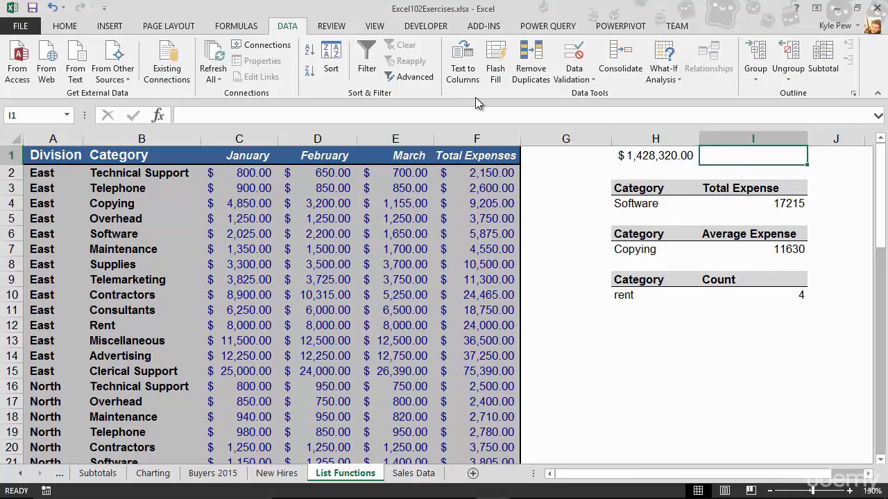
{"action": "left_click", "coordinate": [239, 26]}
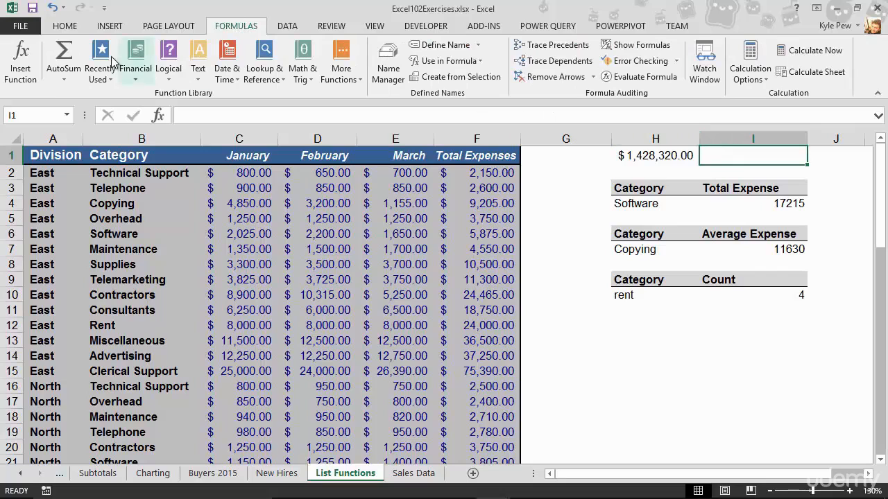
{"action": "left_click", "coordinate": [27, 62]}
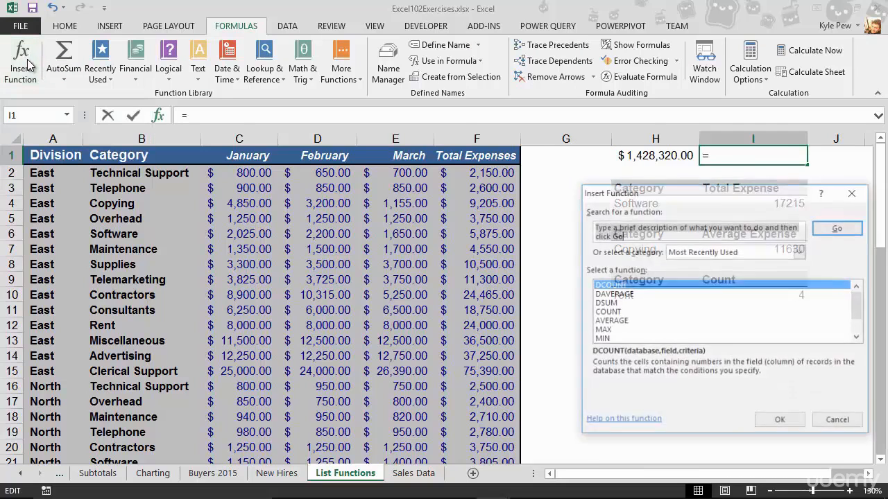
{"action": "left_click_drag", "start_coordinate": [498, 181], "coordinate": [203, 151]}
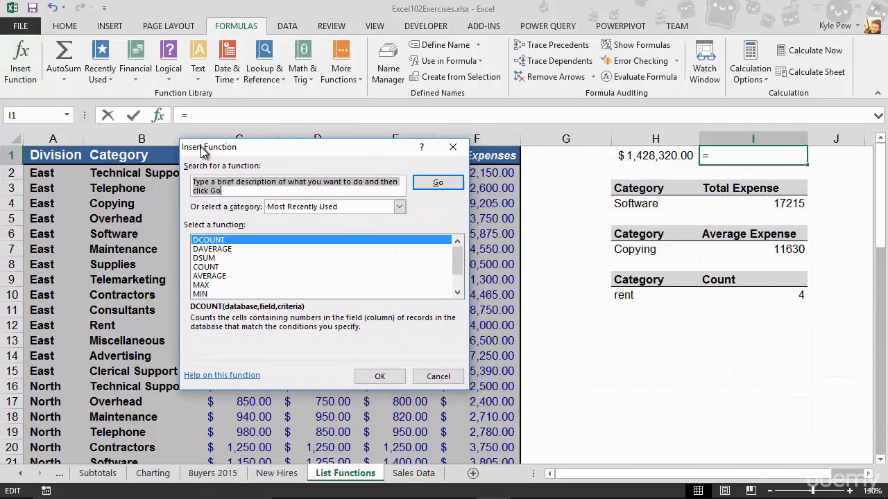
{"action": "type", "text": "subtotal"}
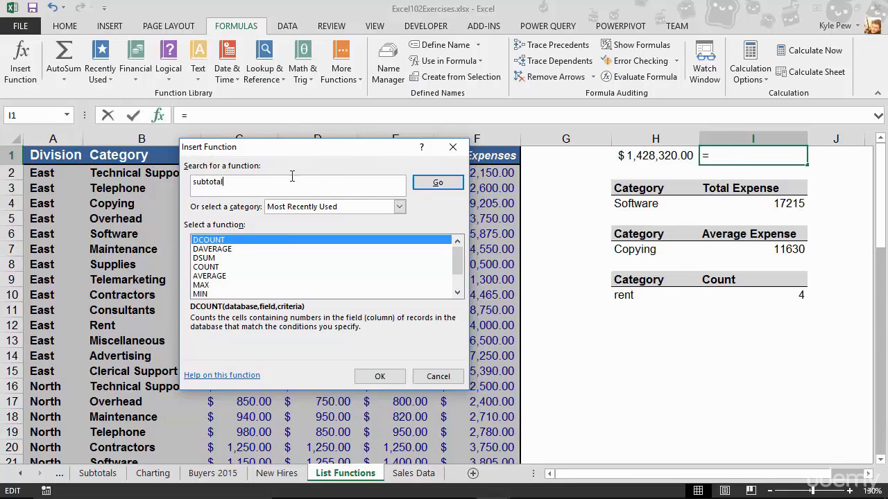
{"action": "left_click", "coordinate": [439, 183]}
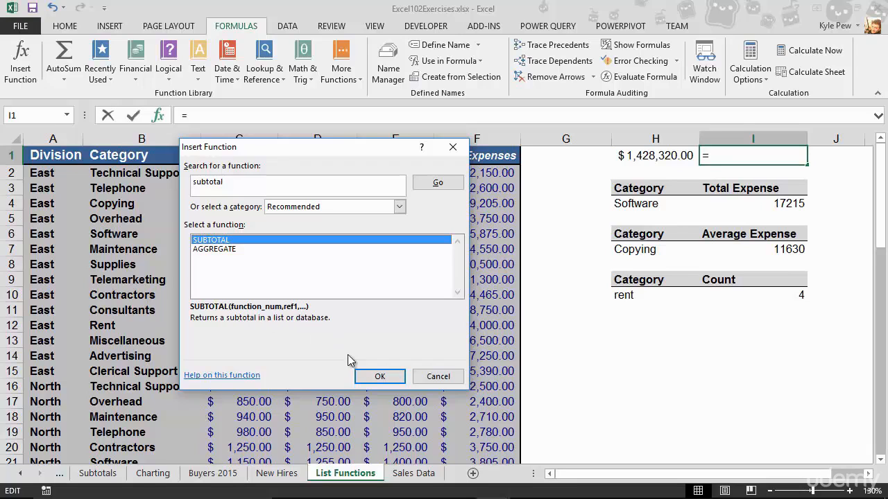
{"action": "left_click", "coordinate": [376, 376]}
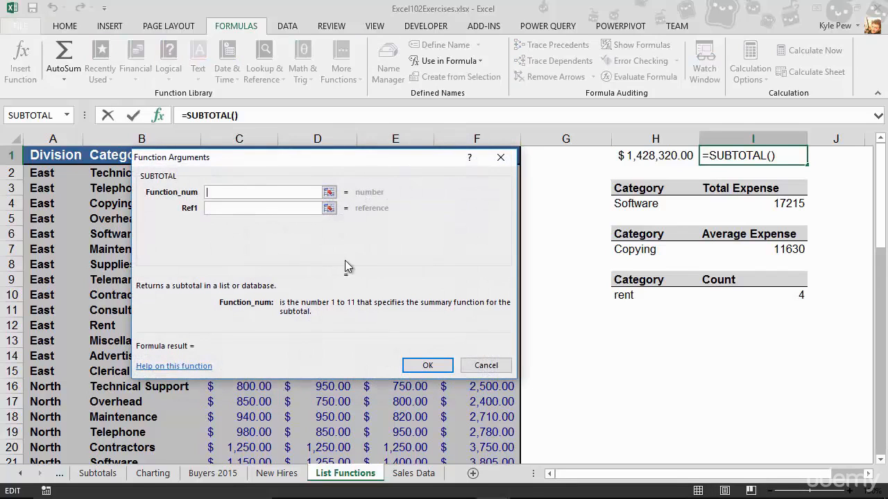
Step: Examine the SUBTOTAL help article for the function numbers and the summary functions they stand for
{"action": "left_click_drag", "start_coordinate": [274, 153], "coordinate": [382, 165]}
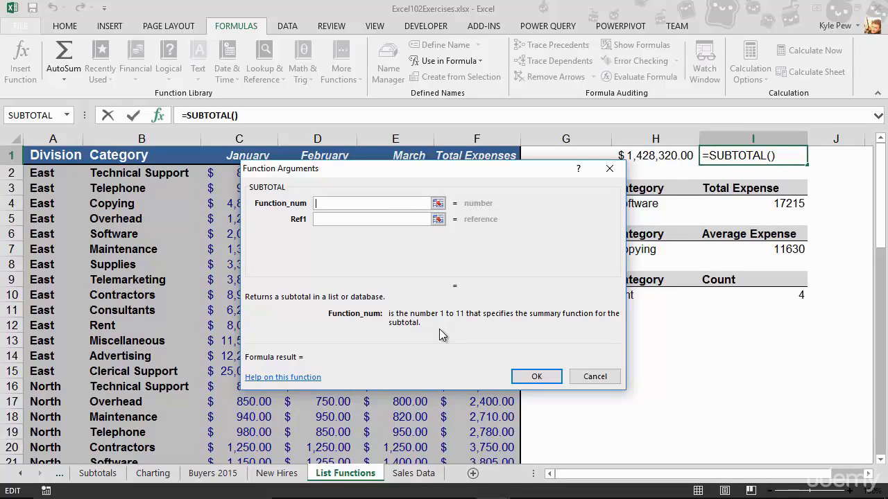
{"action": "left_click", "coordinate": [300, 385]}
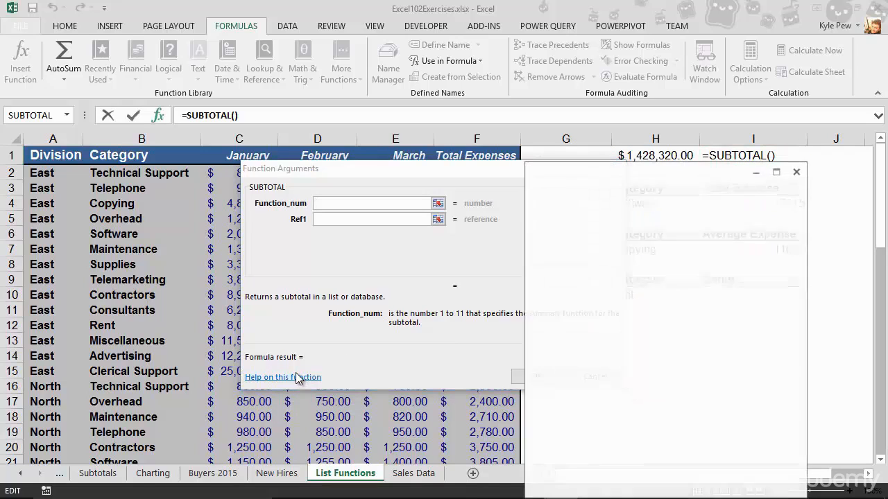
{"action": "left_click_drag", "start_coordinate": [576, 165], "coordinate": [217, 46]}
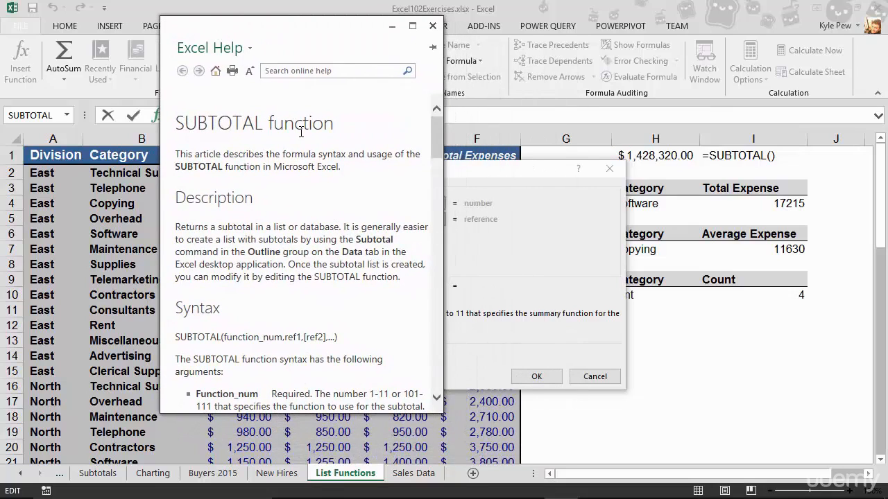
{"action": "left_click_drag", "start_coordinate": [438, 141], "coordinate": [430, 183]}
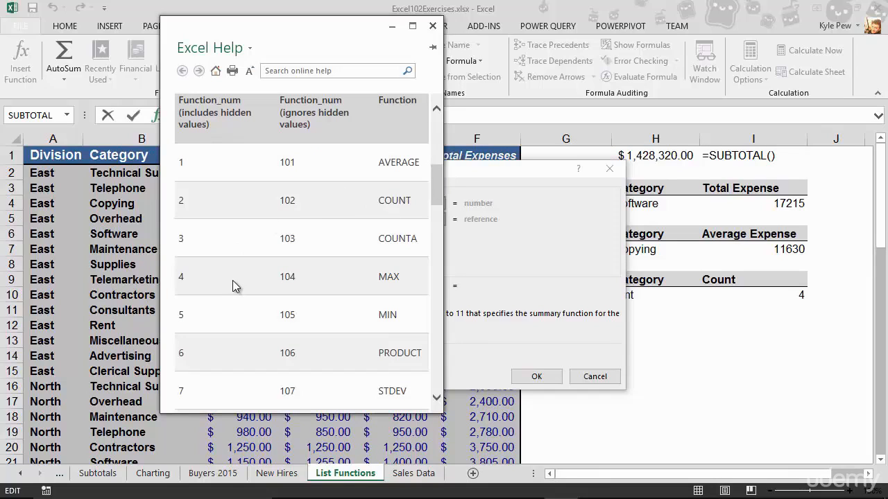
{"action": "scroll", "coordinate": [233, 280], "scroll_direction": "down", "scroll_amount": 3}
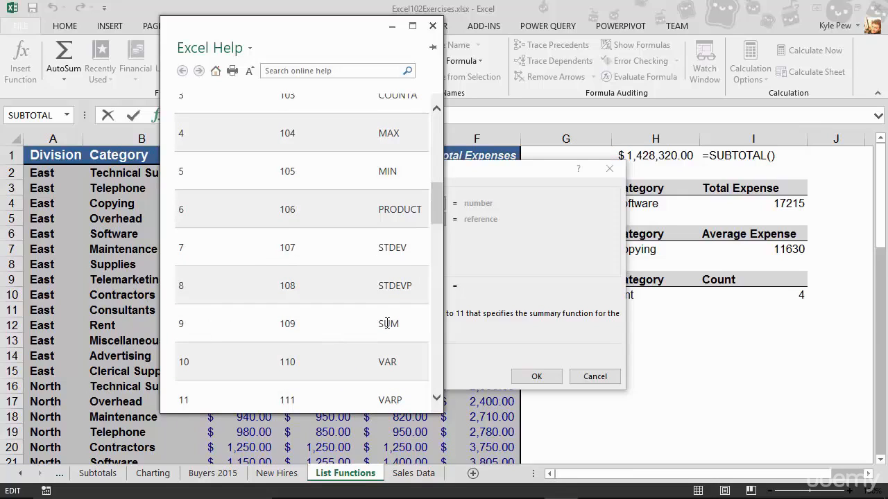
{"action": "left_click", "coordinate": [433, 26]}
Step: Complete the SUBTOTAL formula in I1 with function number 9 and the range F2:F59
{"action": "left_click", "coordinate": [335, 204]}
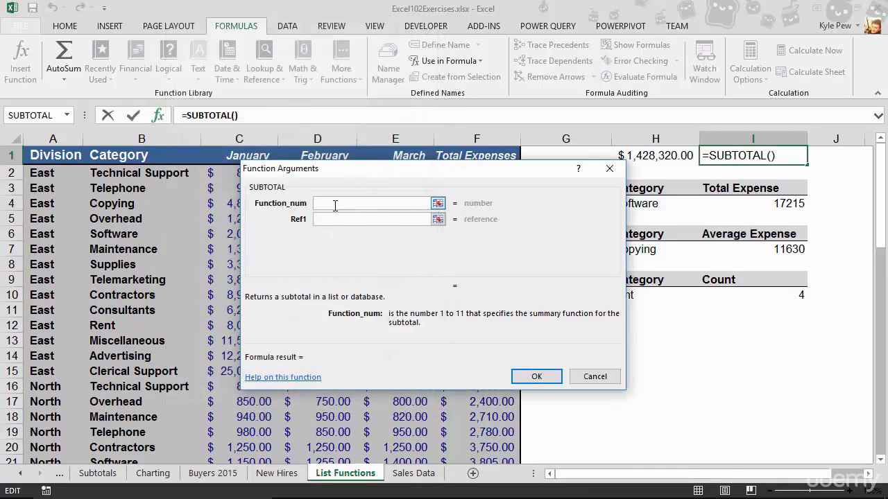
{"action": "type", "text": "9"}
{"action": "key", "text": "Tab"}
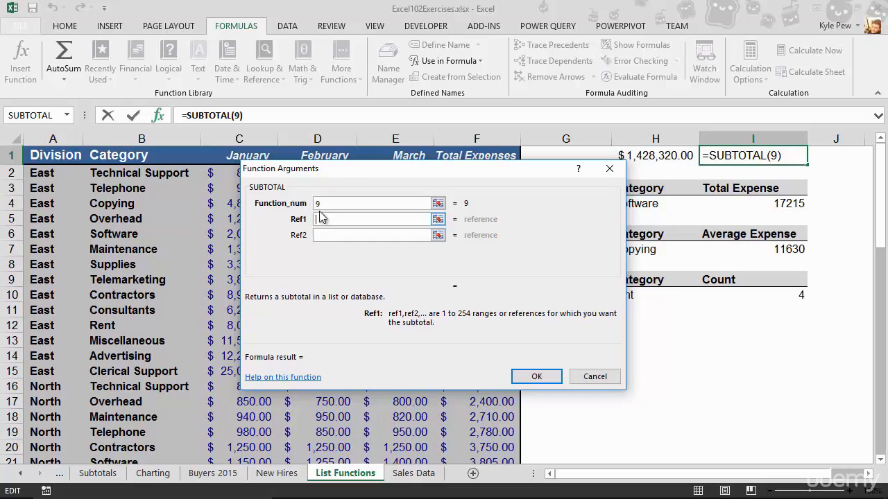
{"action": "left_click_drag", "start_coordinate": [343, 169], "coordinate": [647, 188]}
{"action": "left_click", "coordinate": [486, 175]}
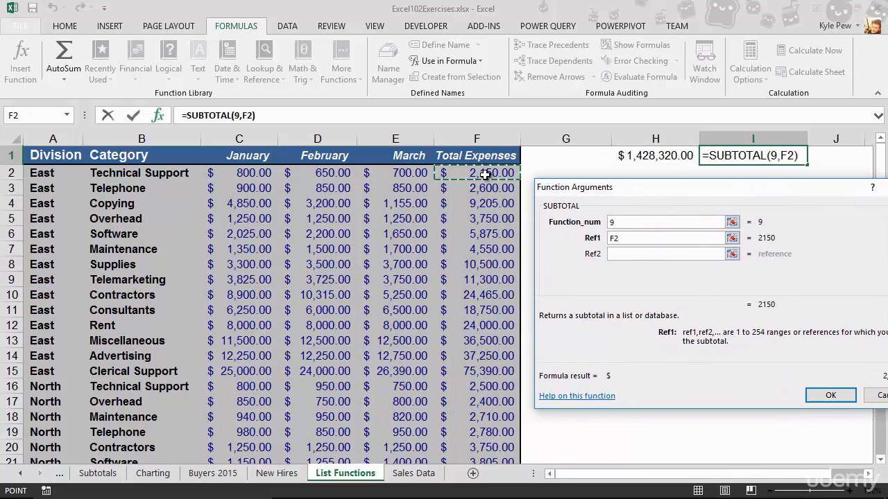
{"action": "key", "text": "ctrl+shift+Down"}
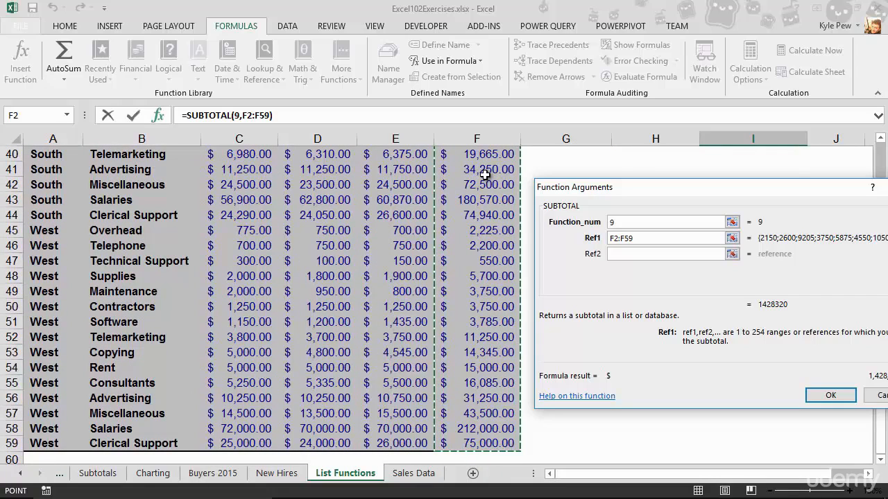
{"action": "left_click", "coordinate": [822, 396]}
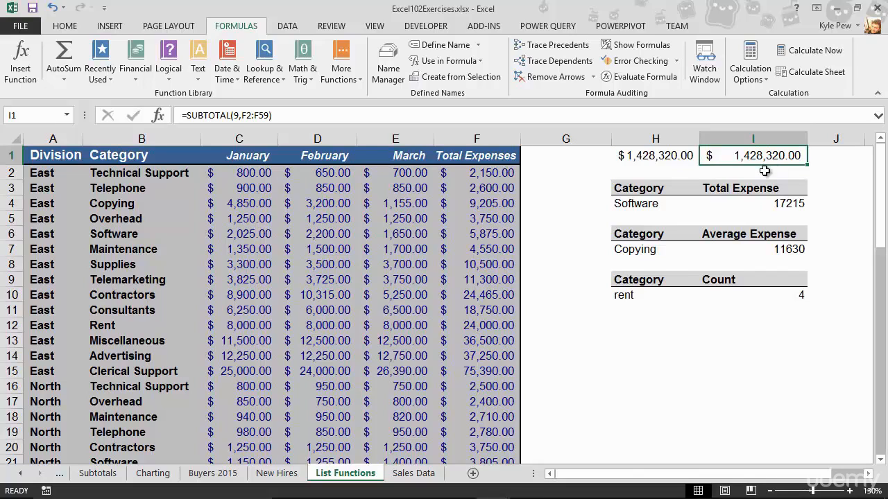
Step: Turn on filtering for the division expense list
{"action": "left_click", "coordinate": [289, 249]}
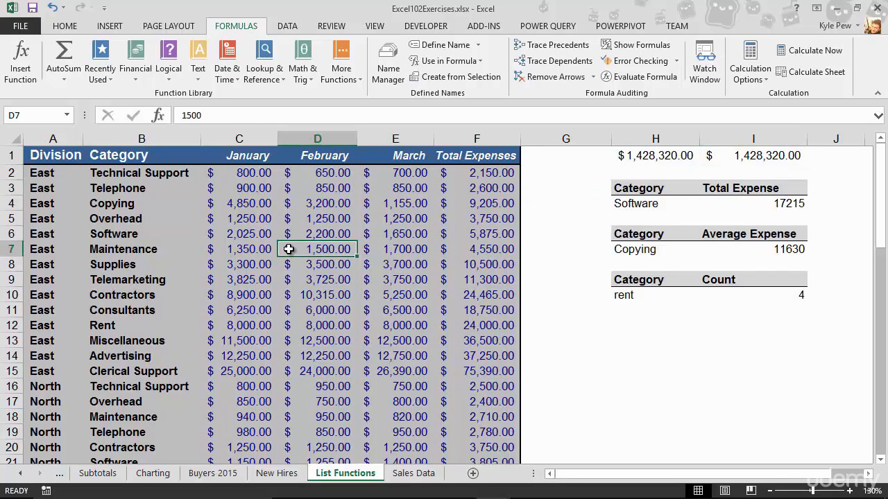
{"action": "left_click", "coordinate": [261, 251]}
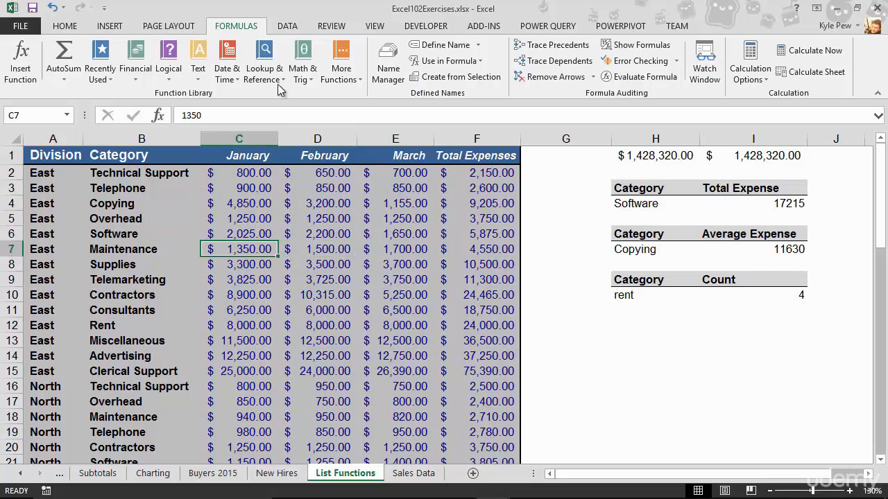
{"action": "left_click", "coordinate": [286, 28]}
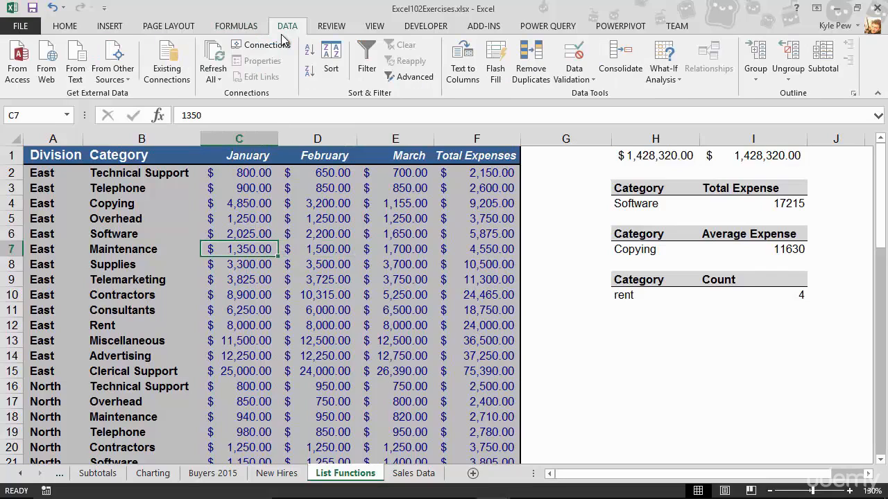
{"action": "left_click", "coordinate": [365, 70]}
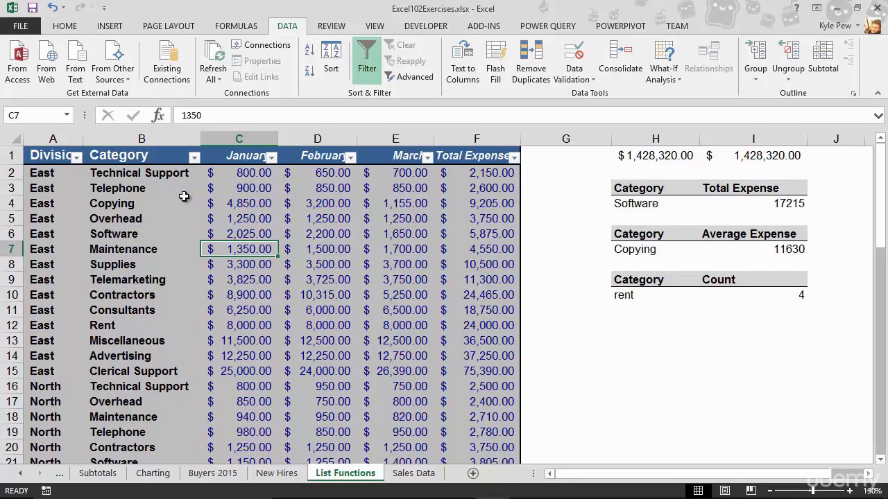
Step: Filter the Division column to show only the East records
{"action": "left_click", "coordinate": [76, 158]}
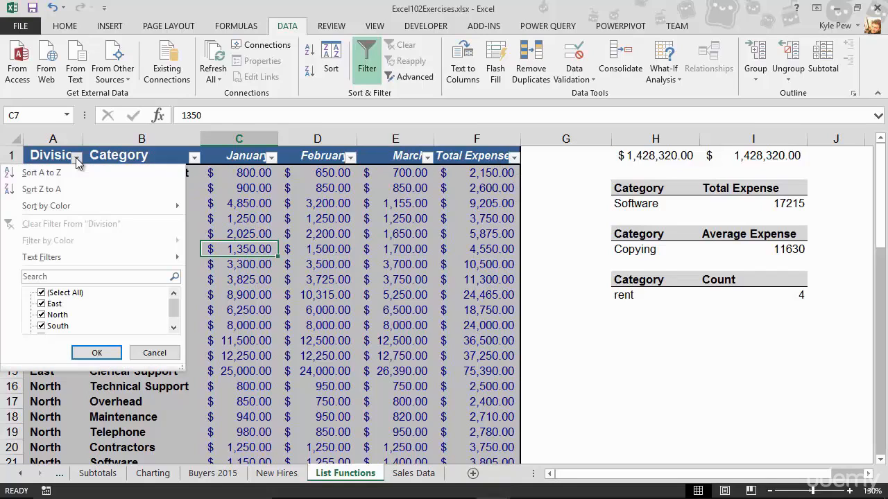
{"action": "left_click", "coordinate": [42, 292]}
{"action": "left_click", "coordinate": [41, 304]}
{"action": "left_click", "coordinate": [115, 353]}
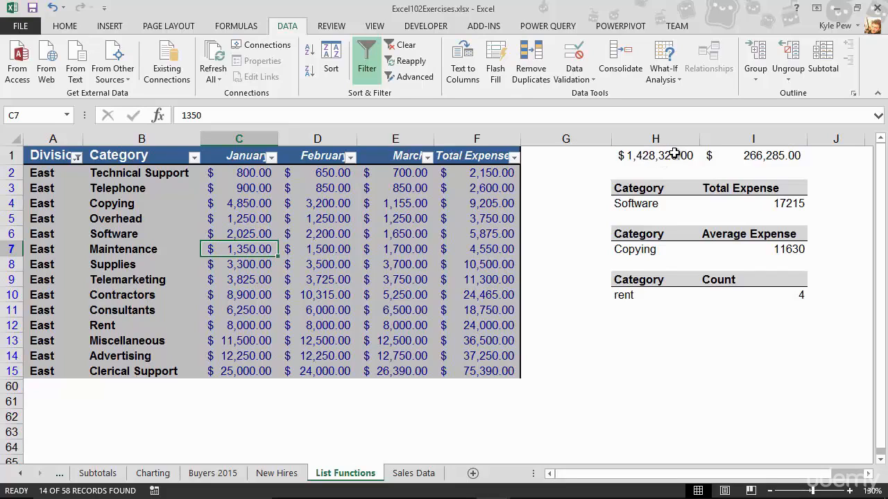
Step: Add North to the Division filter alongside East
{"action": "left_click", "coordinate": [77, 157]}
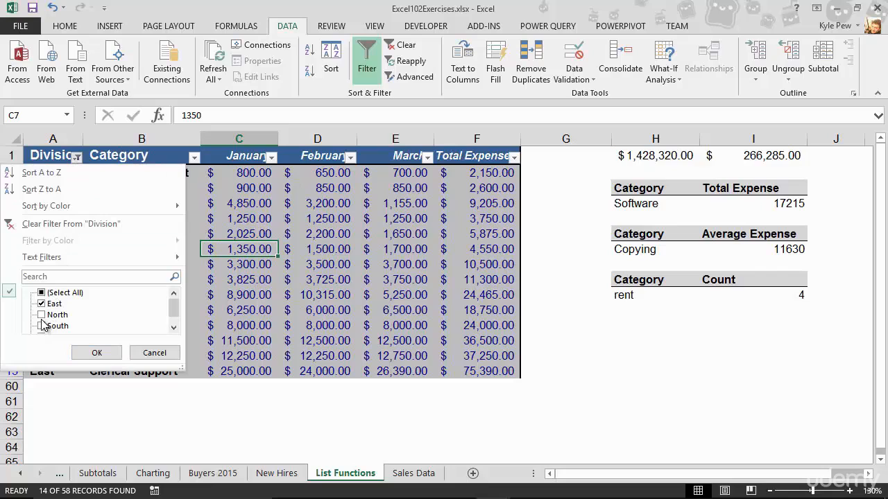
{"action": "left_click", "coordinate": [42, 315]}
{"action": "left_click", "coordinate": [97, 352]}
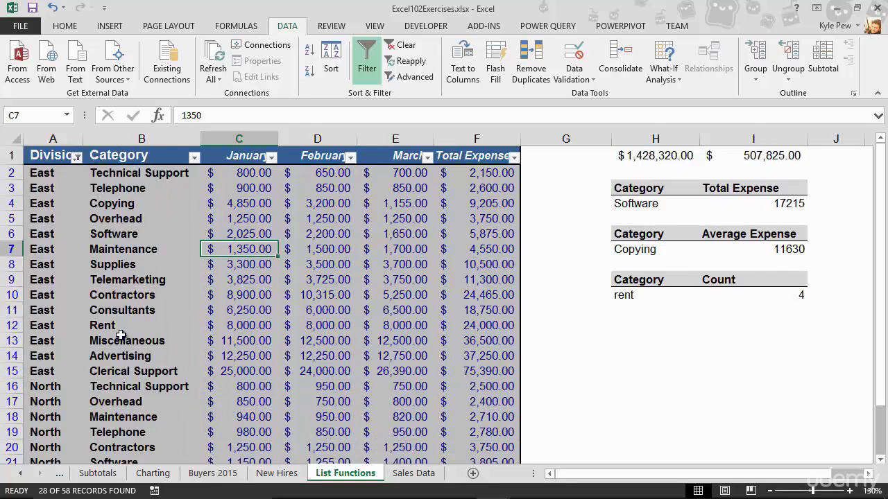